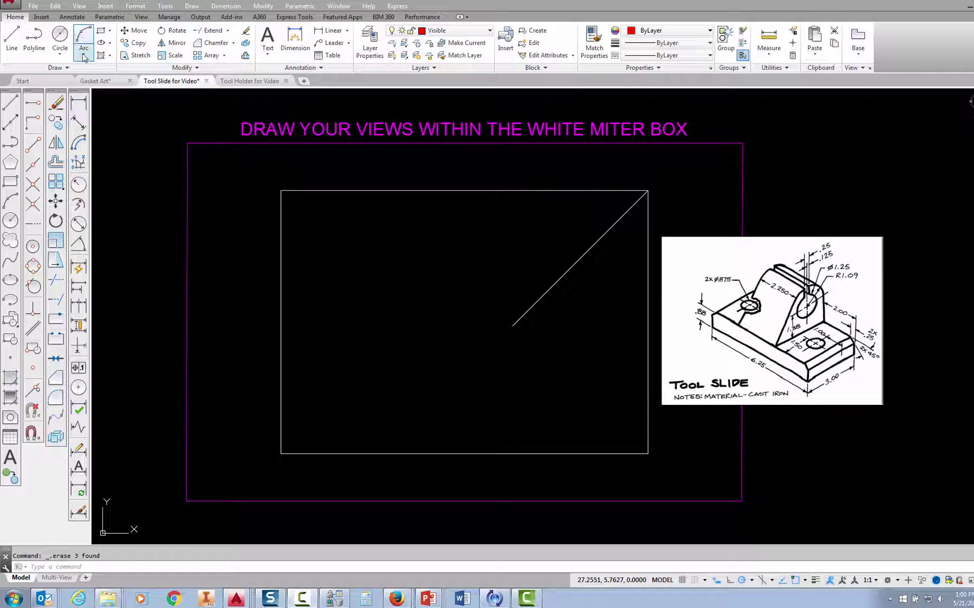
Draw a 6.25 by .88 rectangle anchored at the miter box's lower-left corner.
left_click(101, 32)
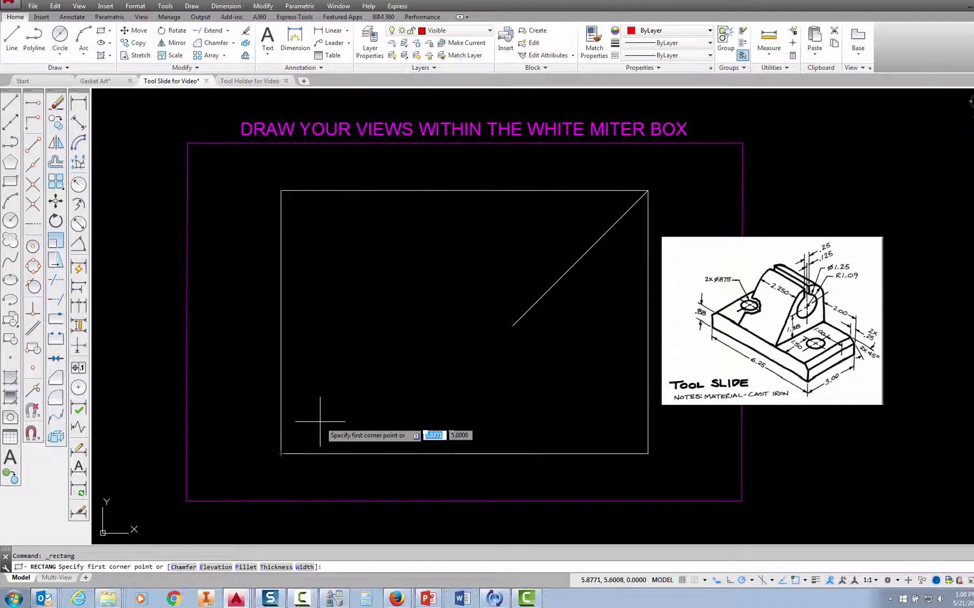
left_click(283, 454)
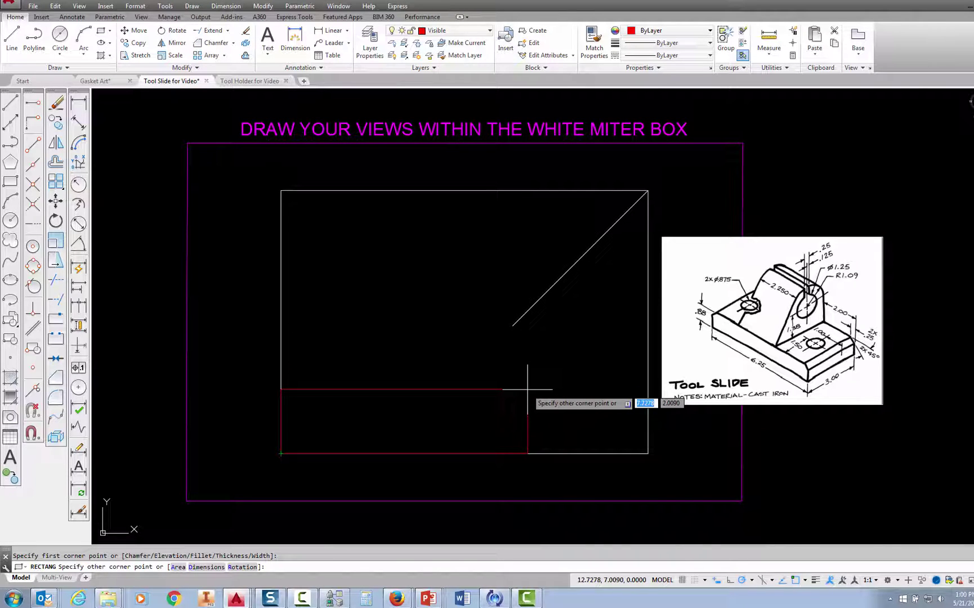
type("6.25")
key("Tab")
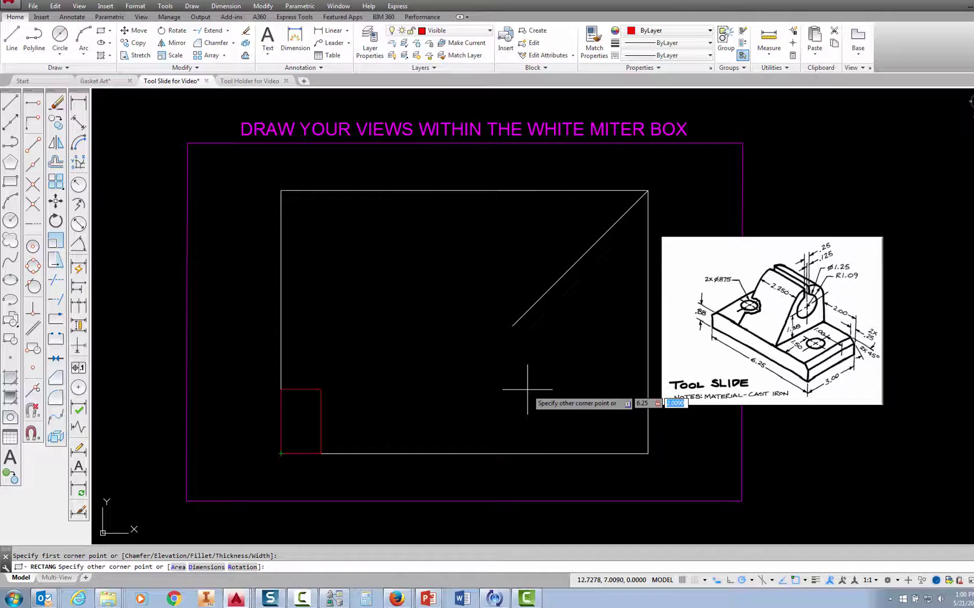
key("BackSpace")
type(".88")
key("Return")
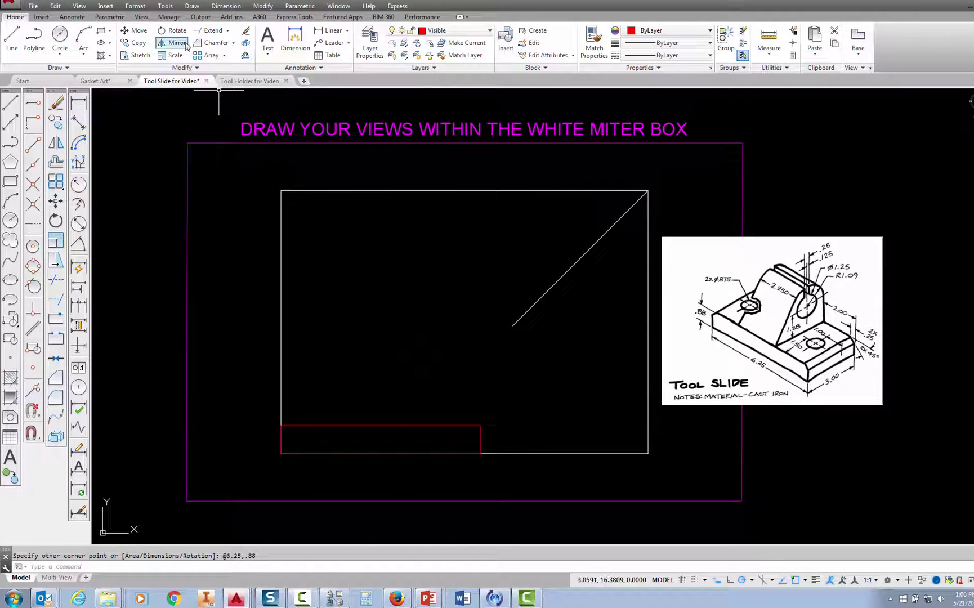
Start the Chamfer command from the Modify panel's Fillet/Chamfer dropdown.
left_click(233, 43)
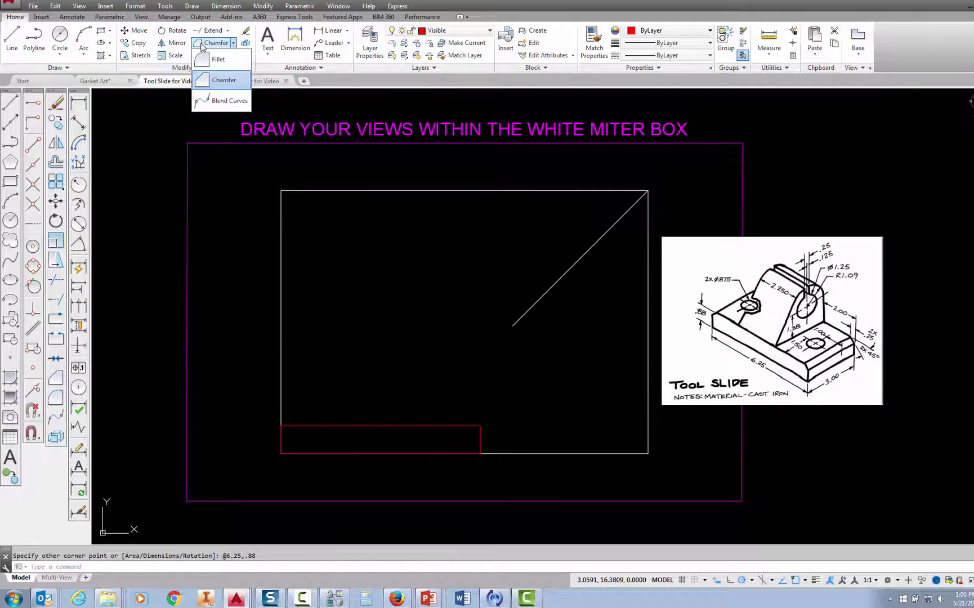
left_click(213, 60)
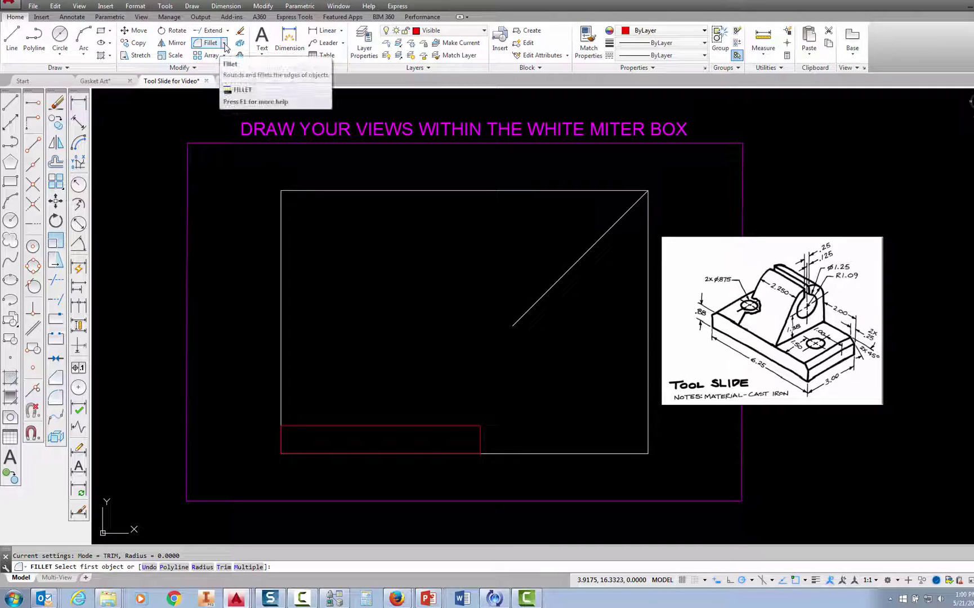
left_click(224, 42)
left_click(231, 98)
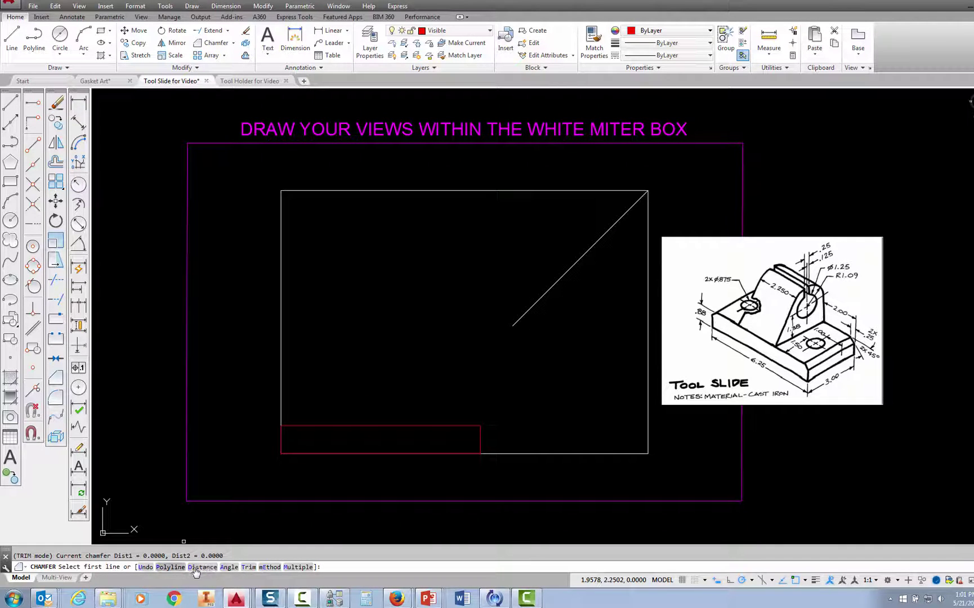
Chamfer the rectangle's top-right corner with length .25 at 45°, picking the top and right edges.
left_click(229, 567)
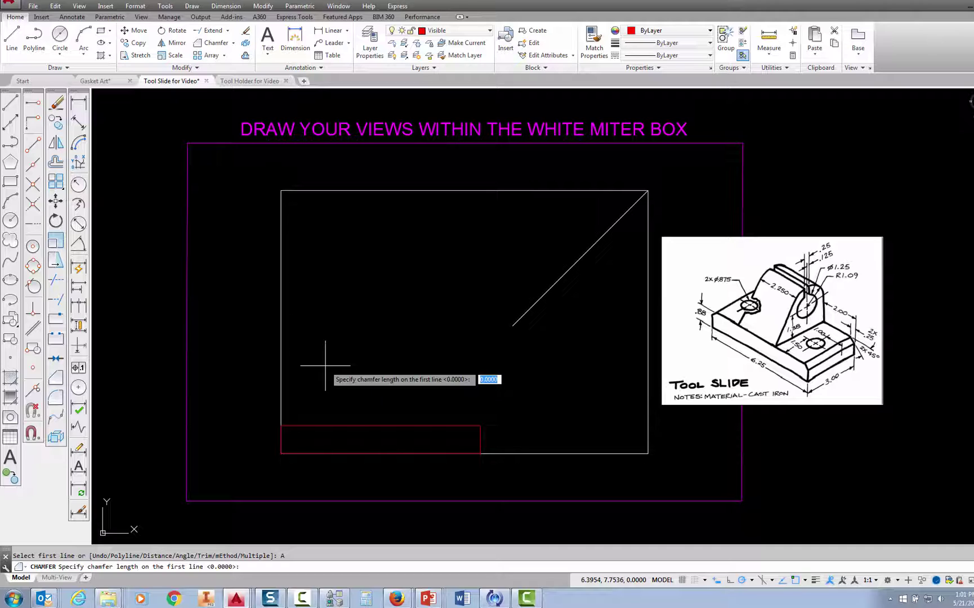
type(".25")
key("Return")
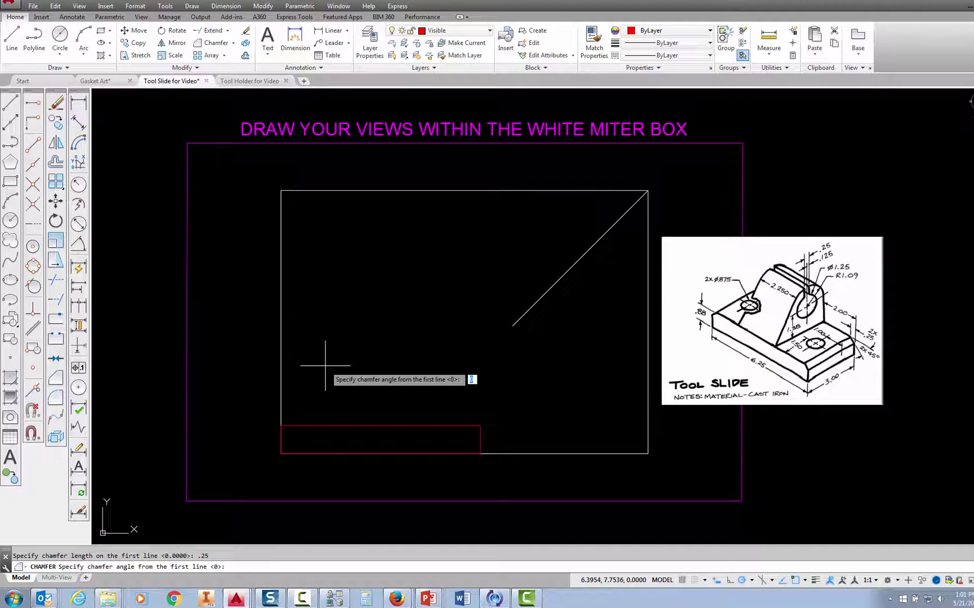
type("45")
key("Return")
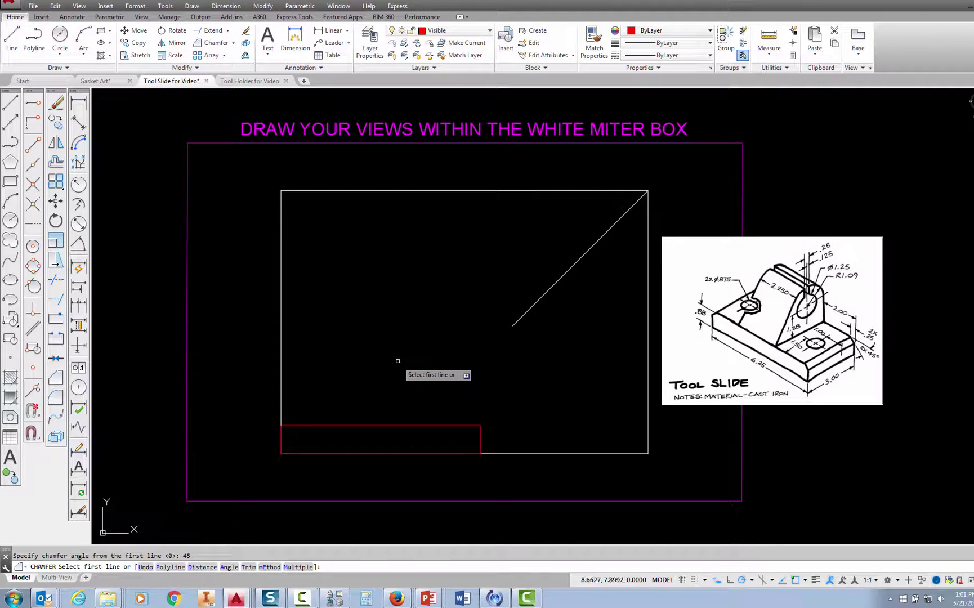
left_click(466, 427)
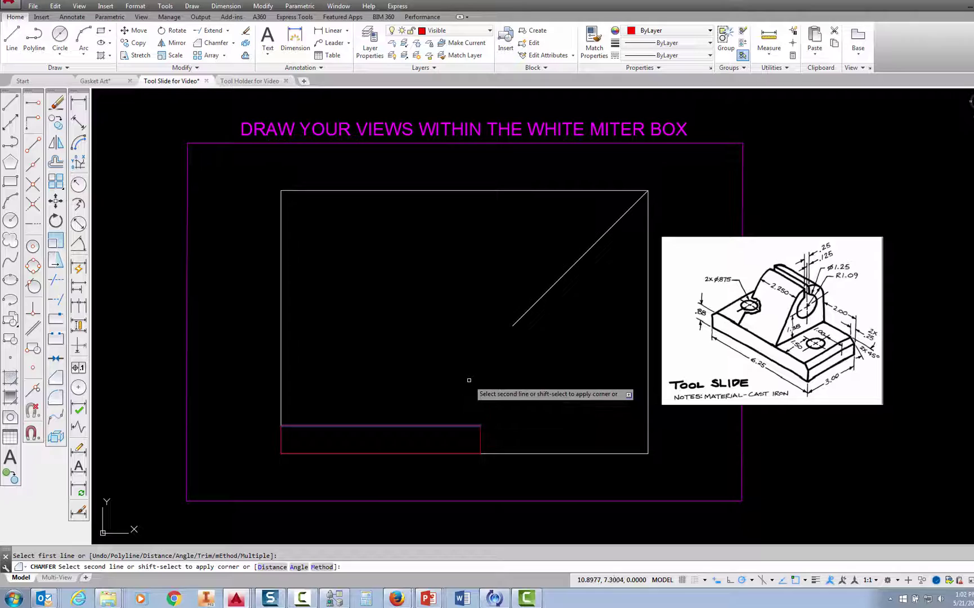
left_click(480, 442)
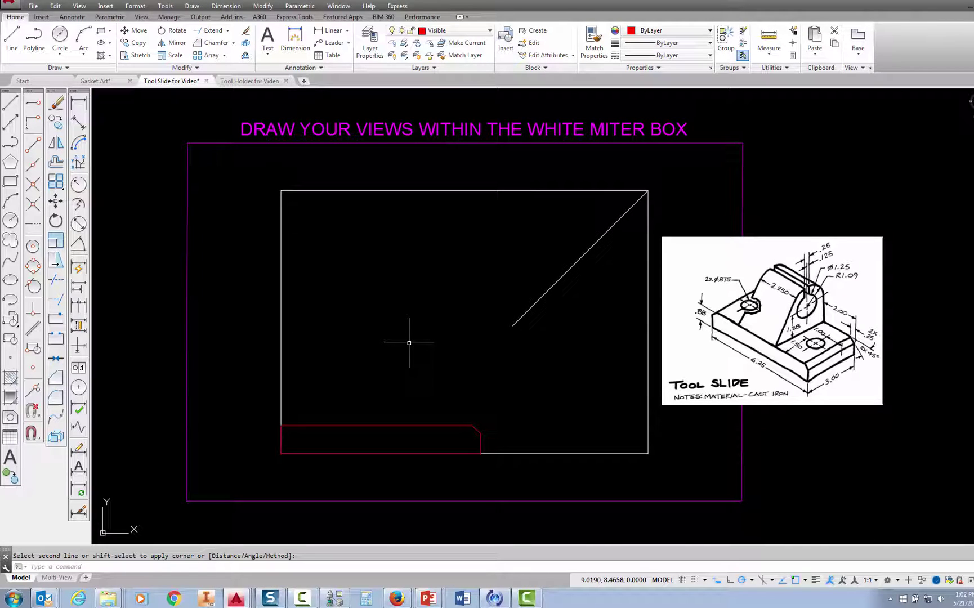
Repeat the chamfer on the top-left corner, picking the top edge then the left edge.
key("Escape")
key("Return")
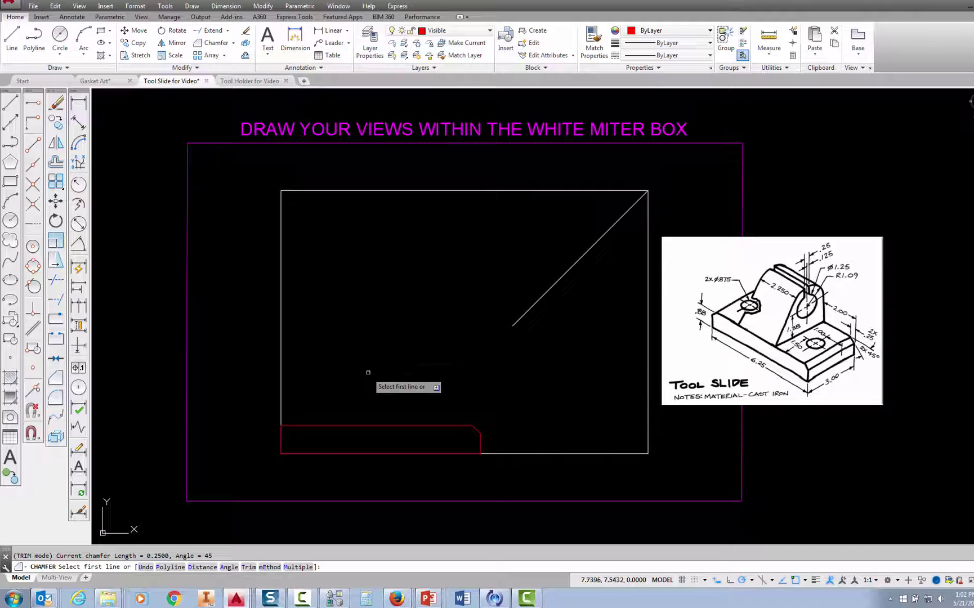
left_click(314, 426)
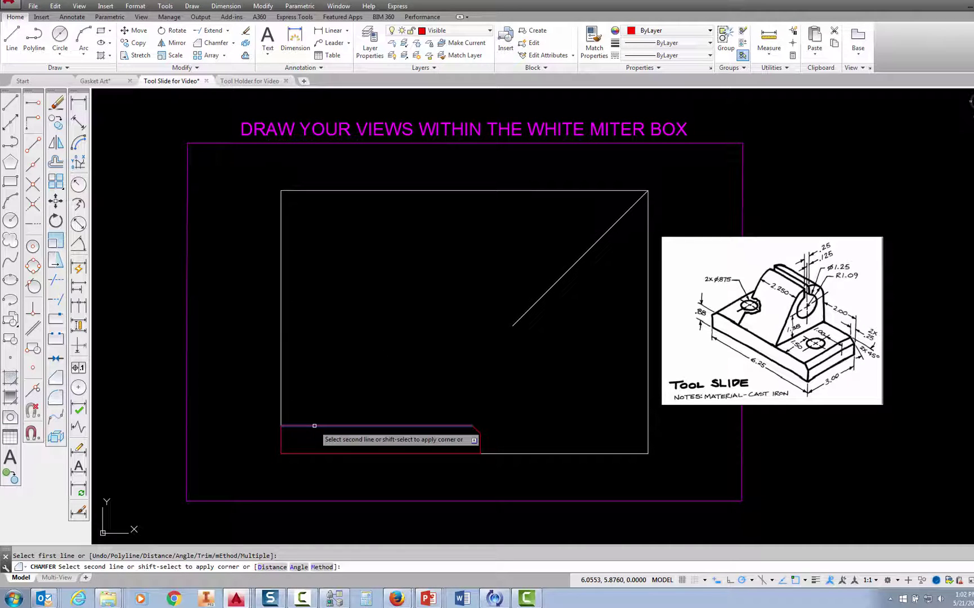
left_click(281, 437)
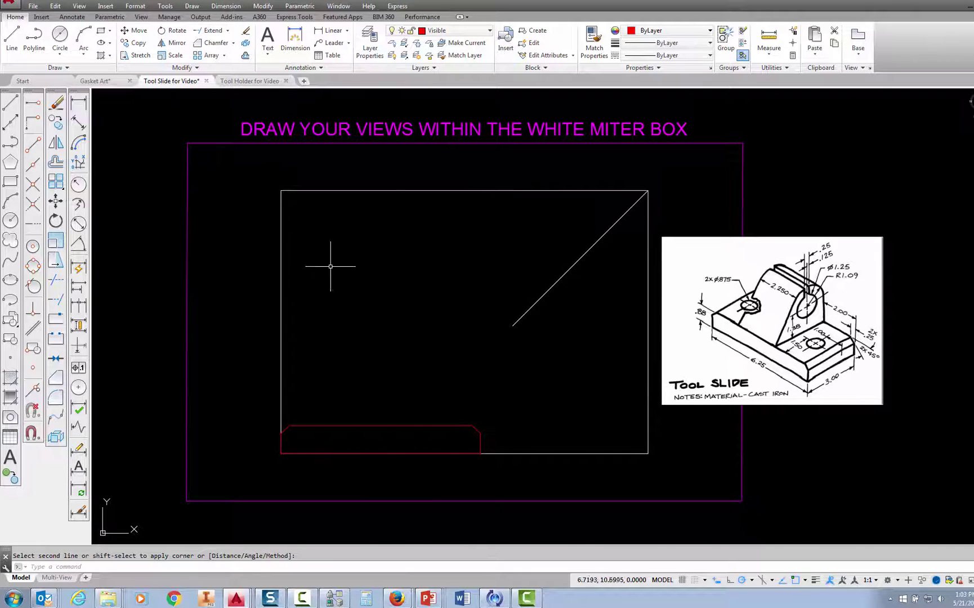
Draw a vertical line straight up from the base rectangle's right end.
left_click(9, 105)
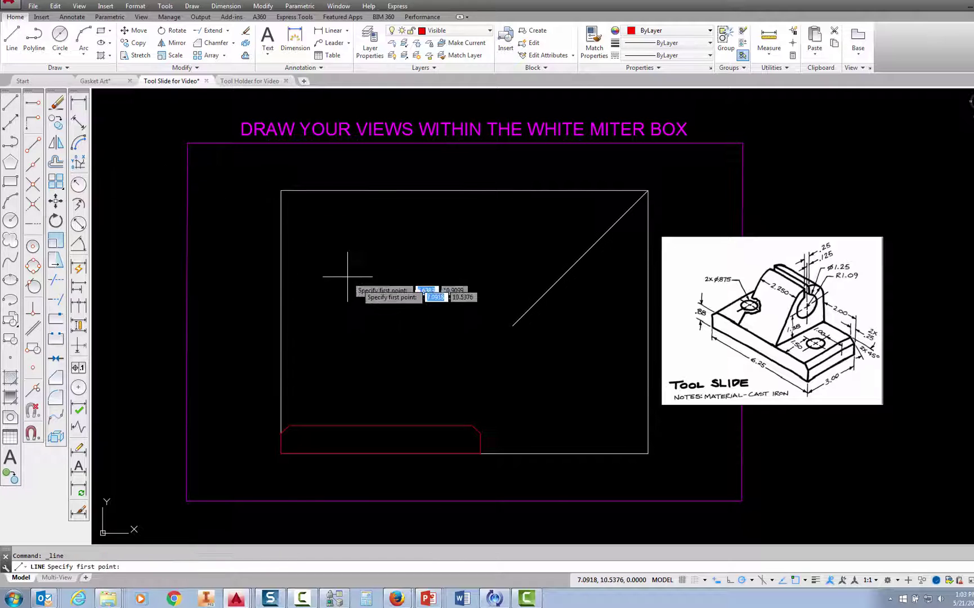
left_click(481, 434)
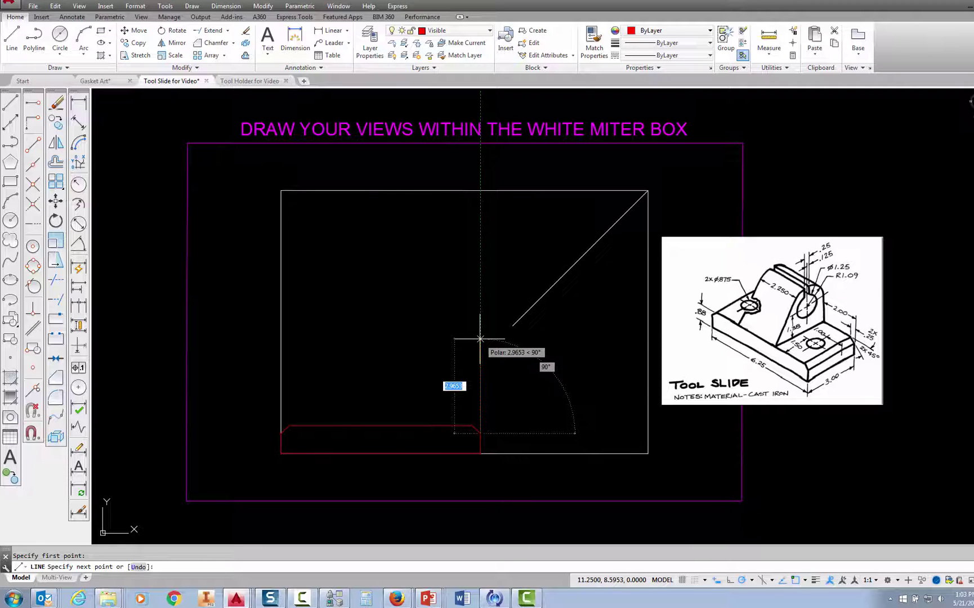
left_click(479, 338)
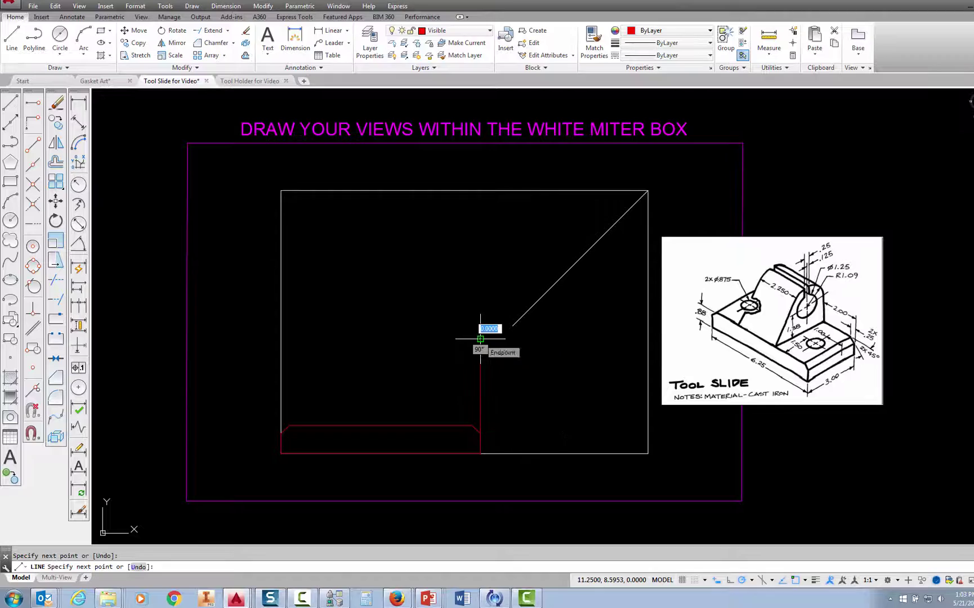
key("Escape")
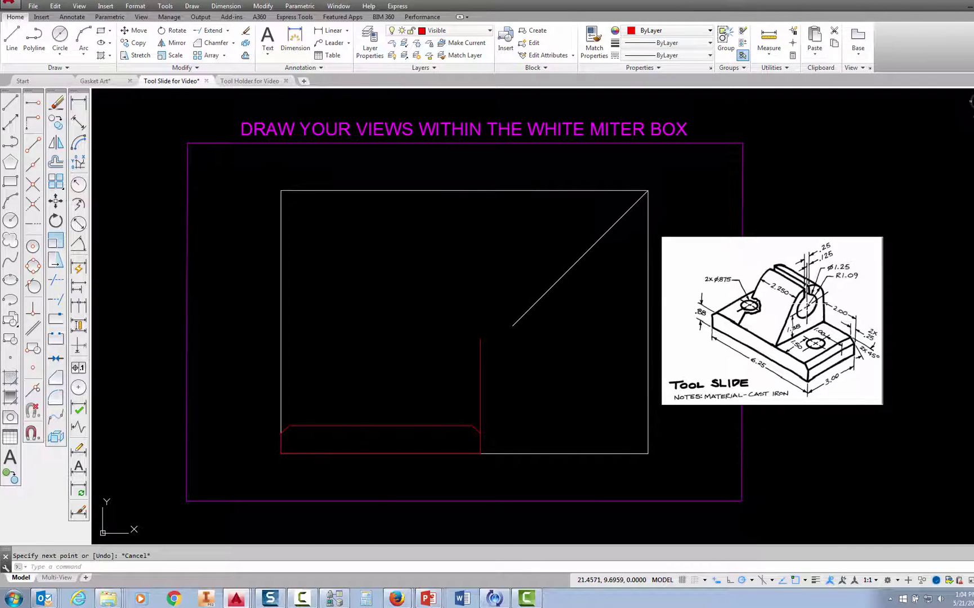
key("Escape")
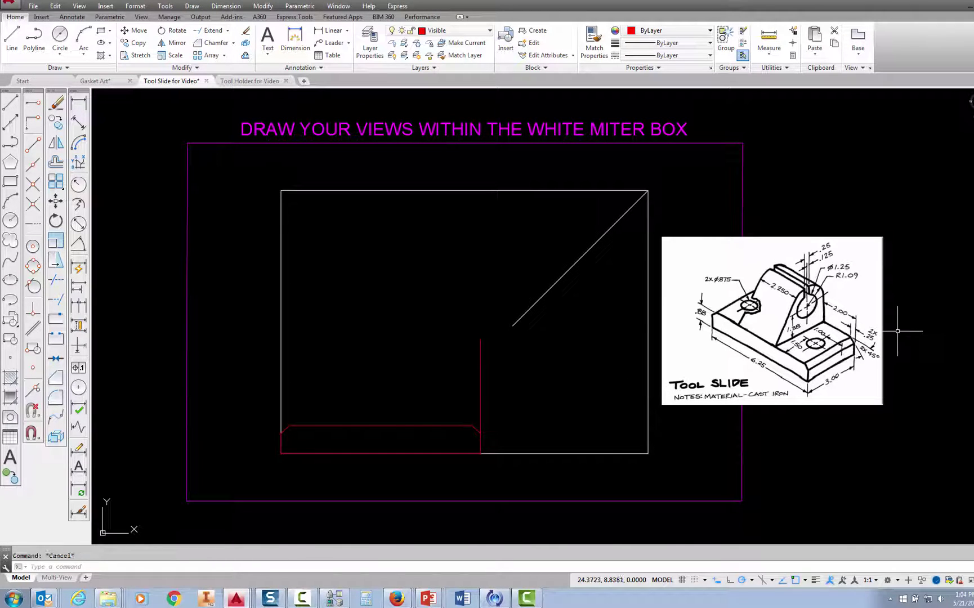
left_click(480, 392)
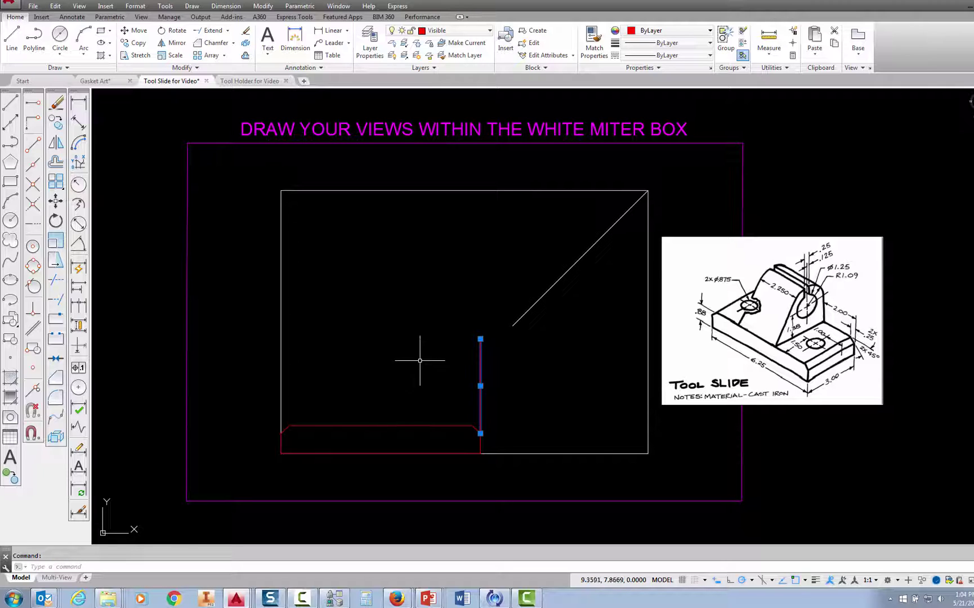
key("Escape")
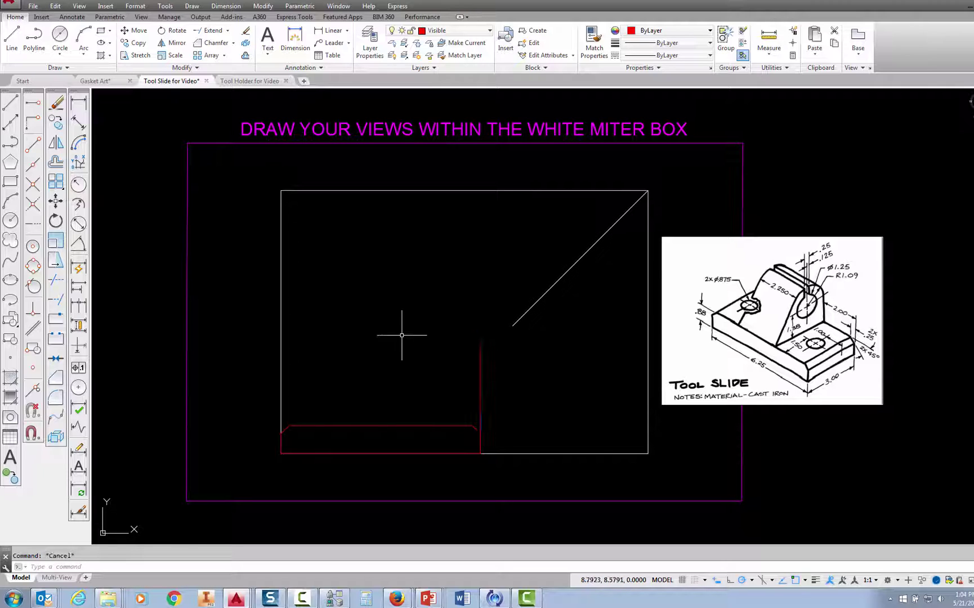
Offset the vertical line 2 units to the left to make a second parallel line.
left_click(246, 56)
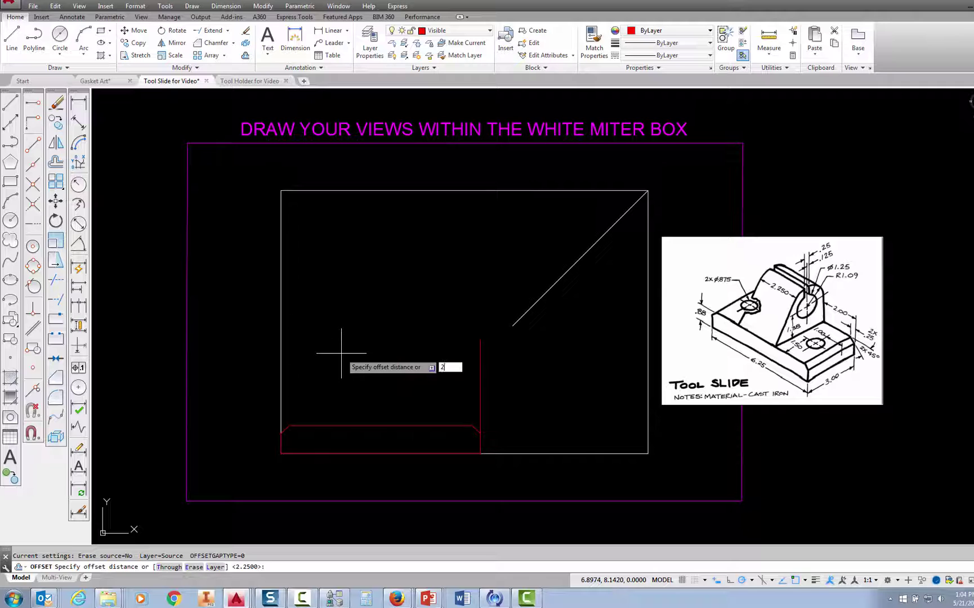
key("Return")
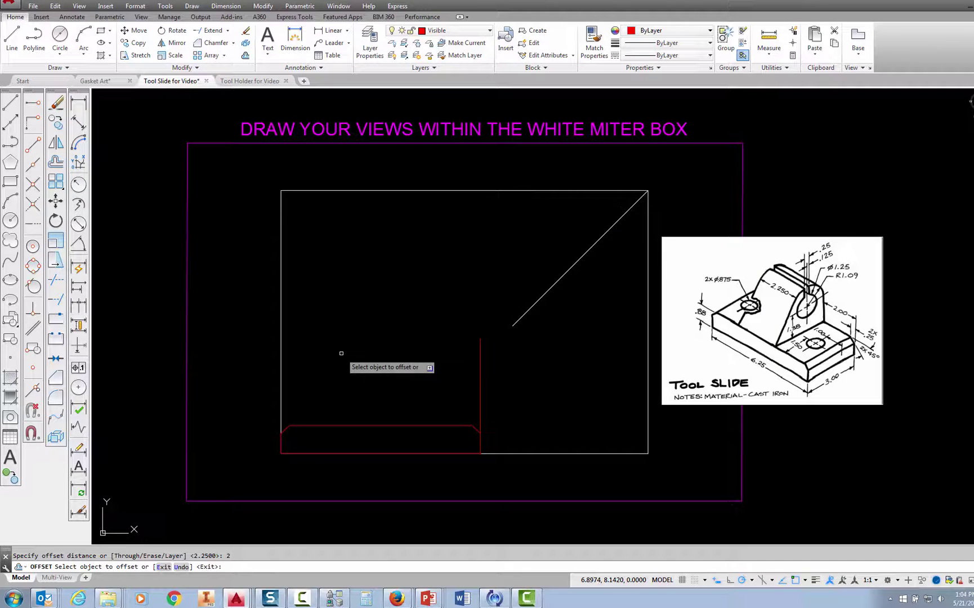
left_click(480, 389)
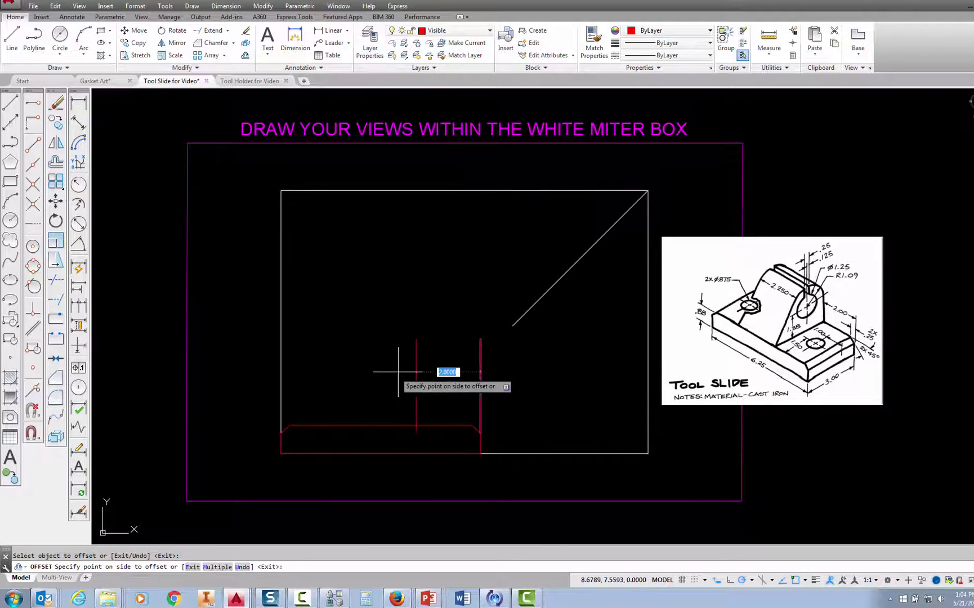
left_click(367, 380)
key("Escape")
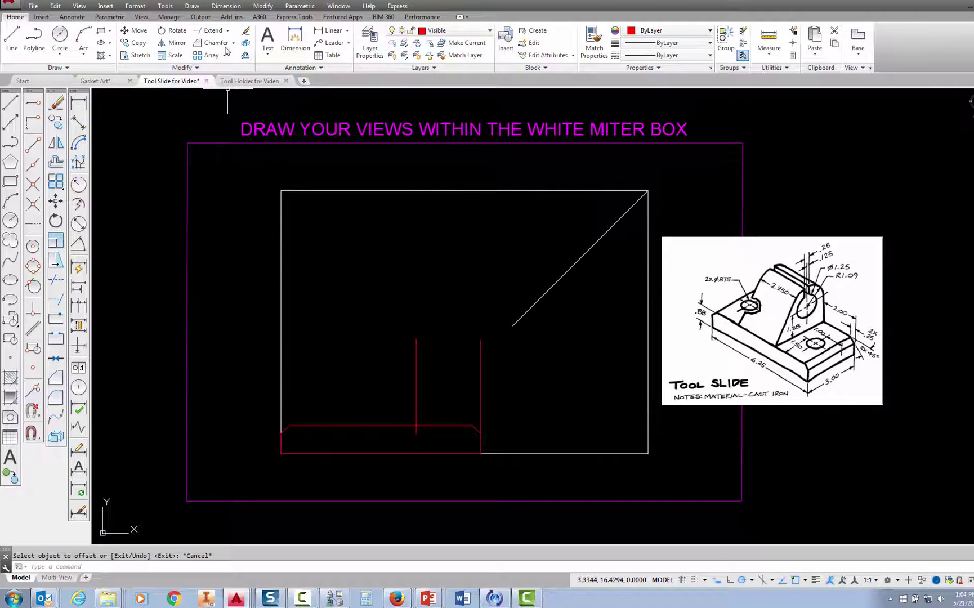
left_click(245, 56)
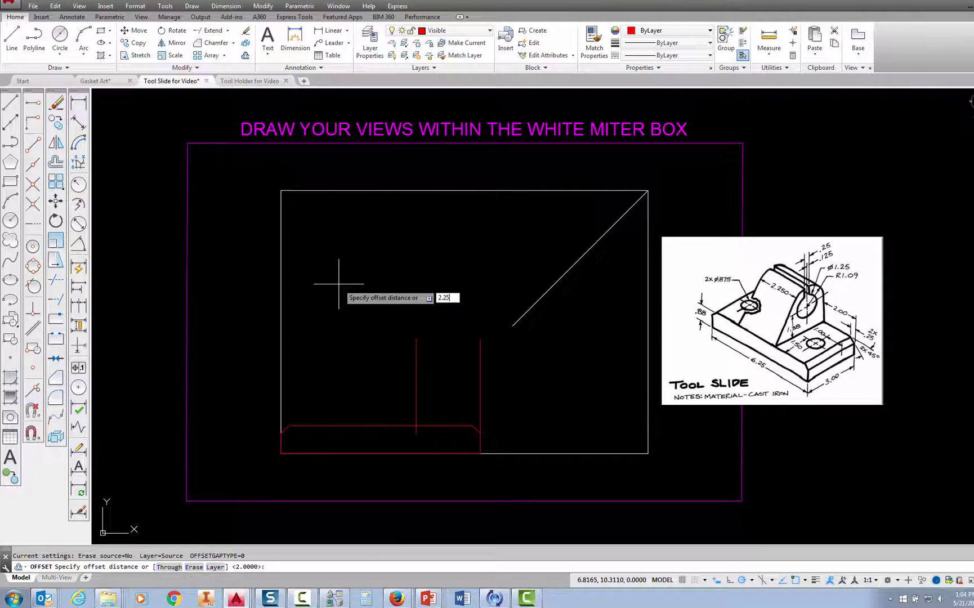
Offset the middle line 2.25 further left, then erase the original rightmost line.
key("Return")
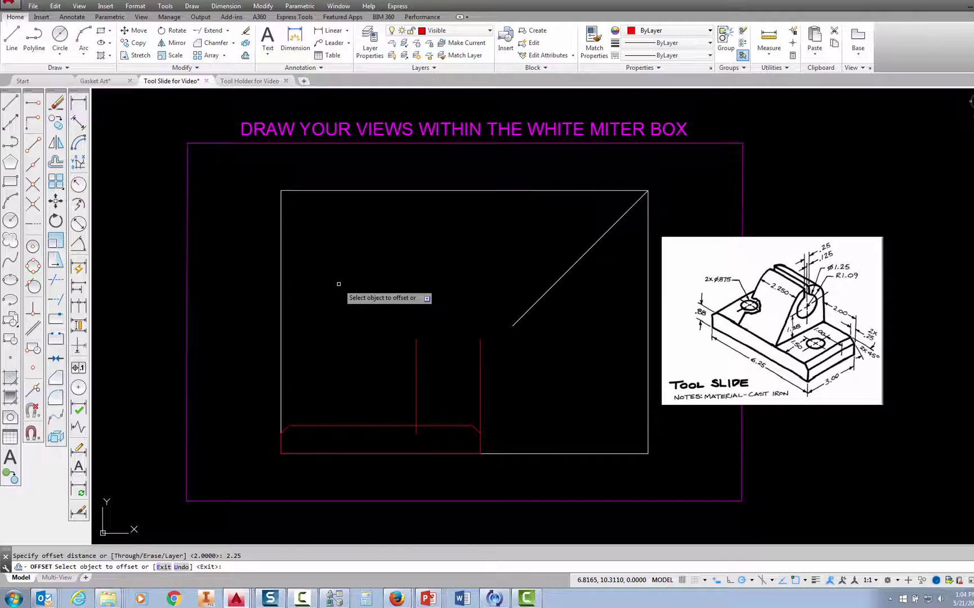
left_click(416, 380)
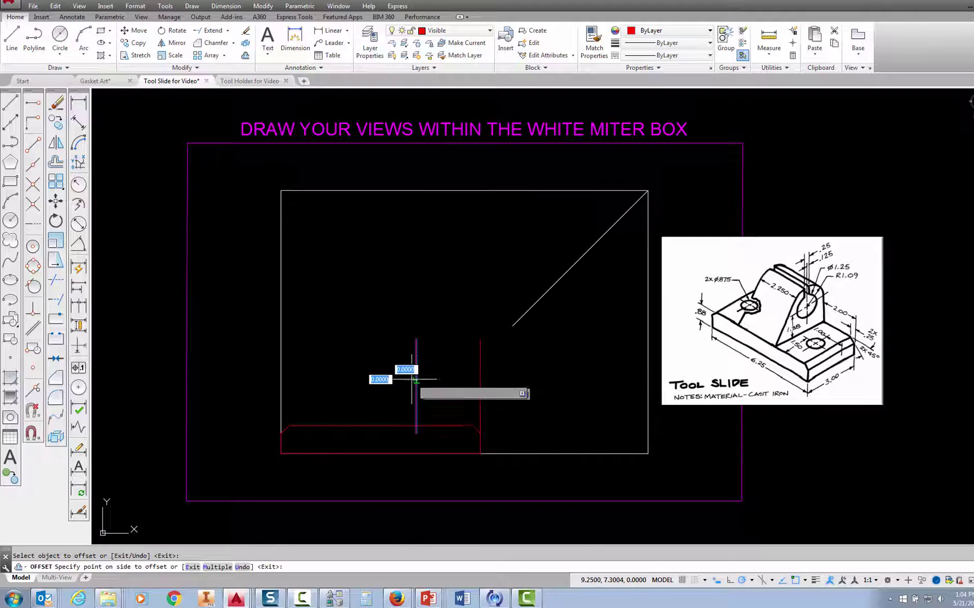
left_click(305, 384)
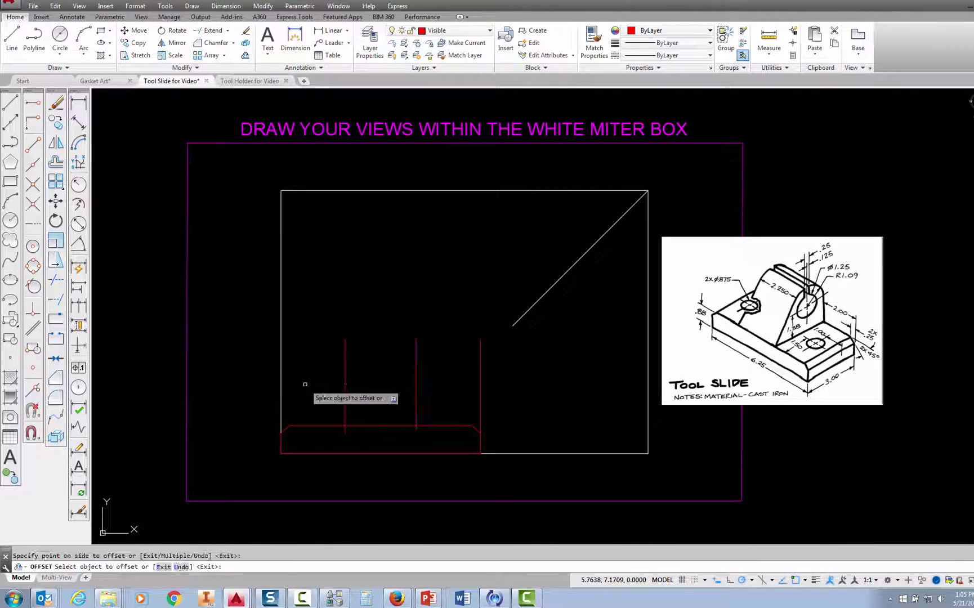
key("Escape")
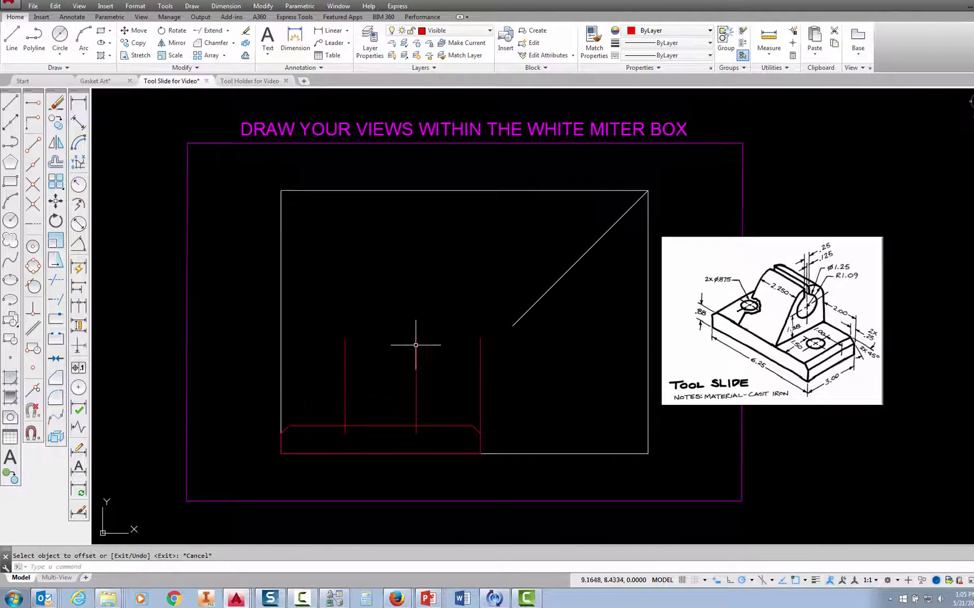
left_click(480, 388)
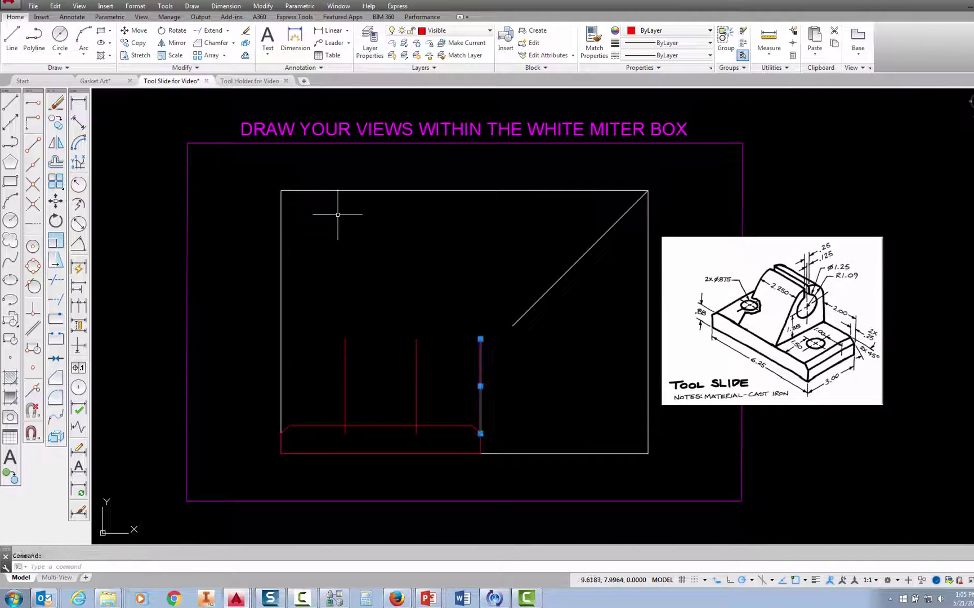
left_click(55, 104)
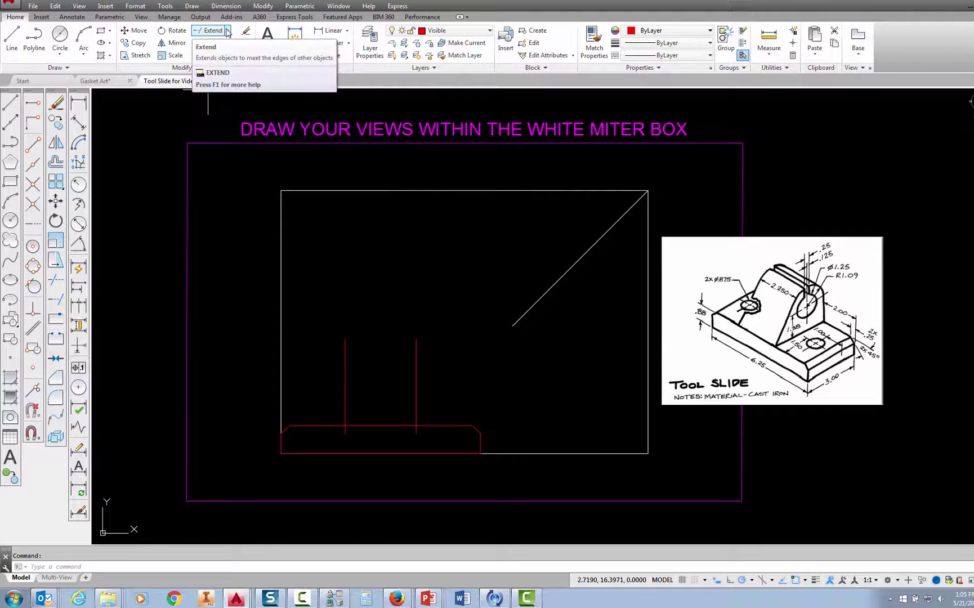
Trim the vertical line's stub below the base's top edge, using all objects as cutting edges.
left_click(228, 31)
left_click(217, 50)
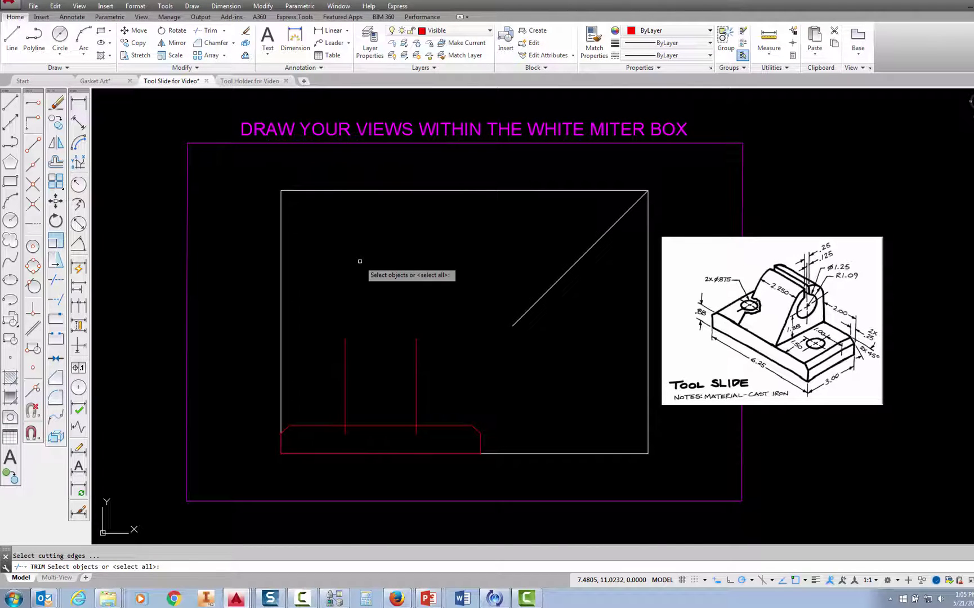
key("Return")
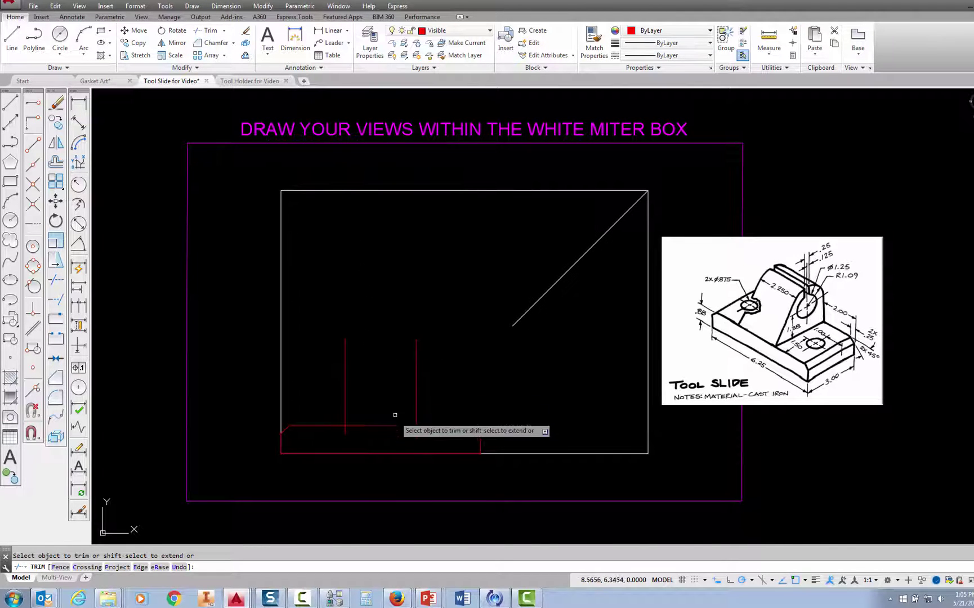
left_click(419, 434)
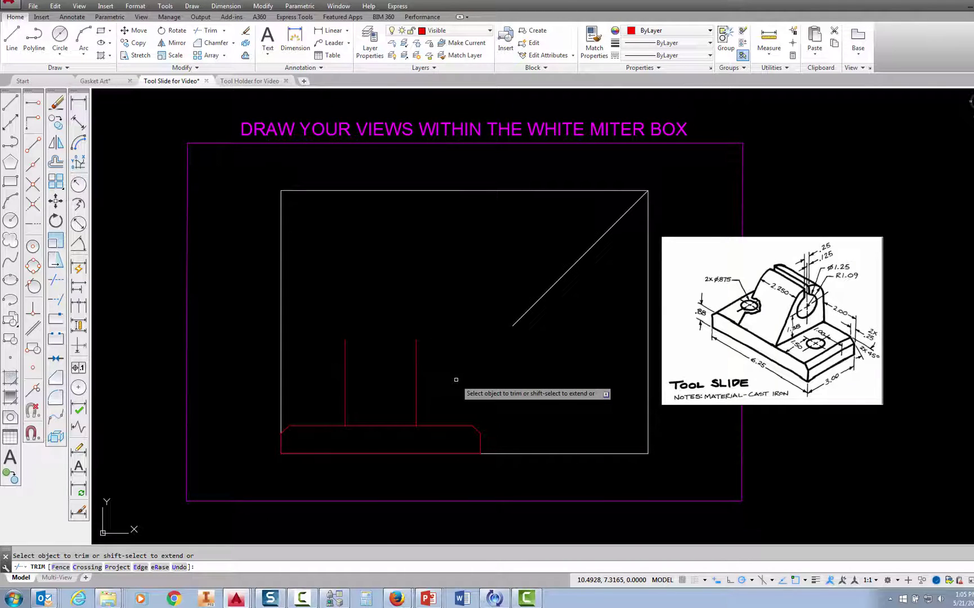
key("Escape")
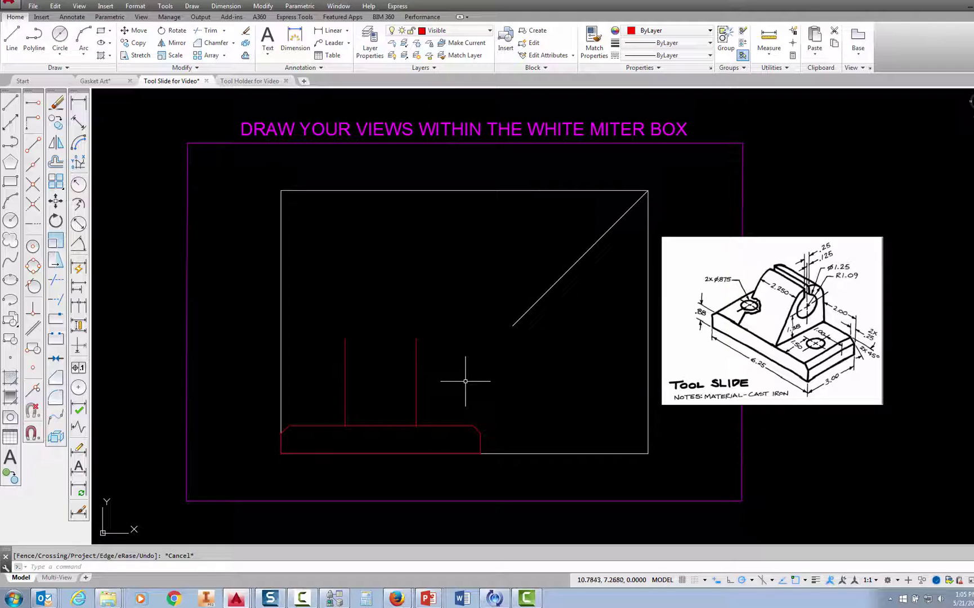